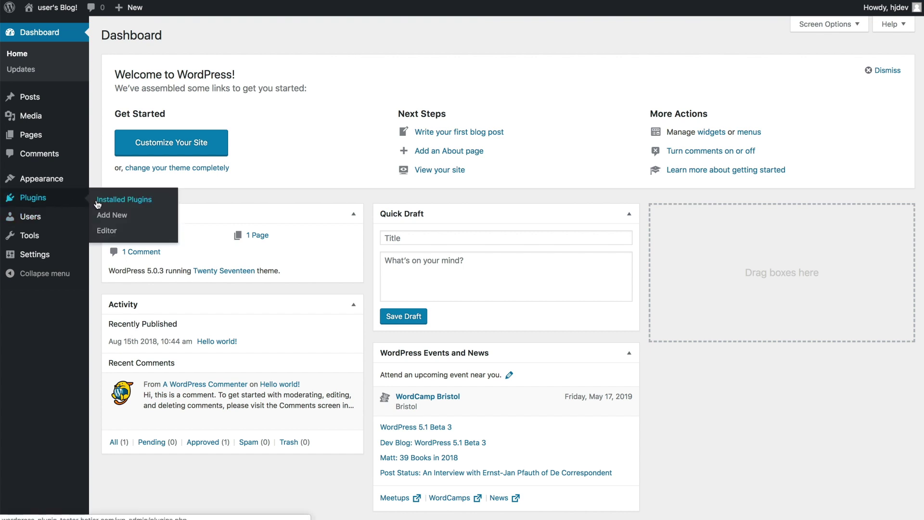
Install the Hotjar [Official] plugin from the Add New plugins page and activate it
click(97, 204)
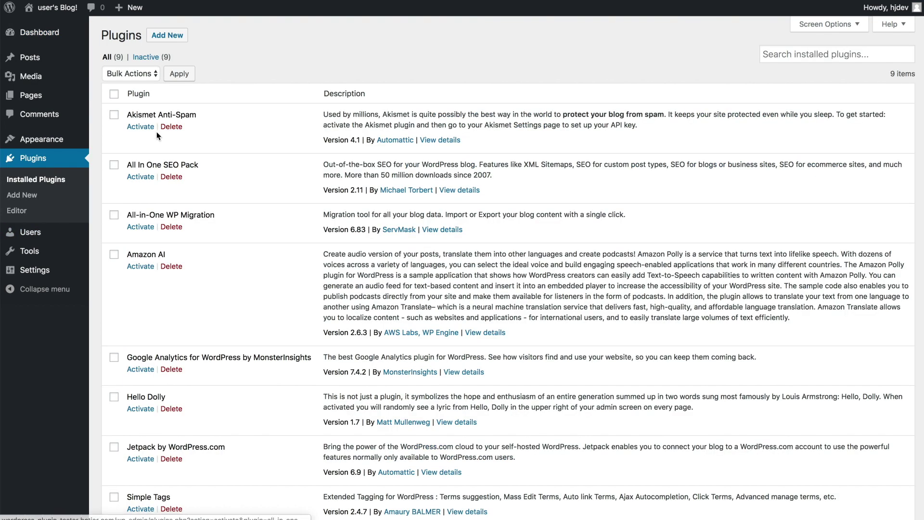
click(168, 35)
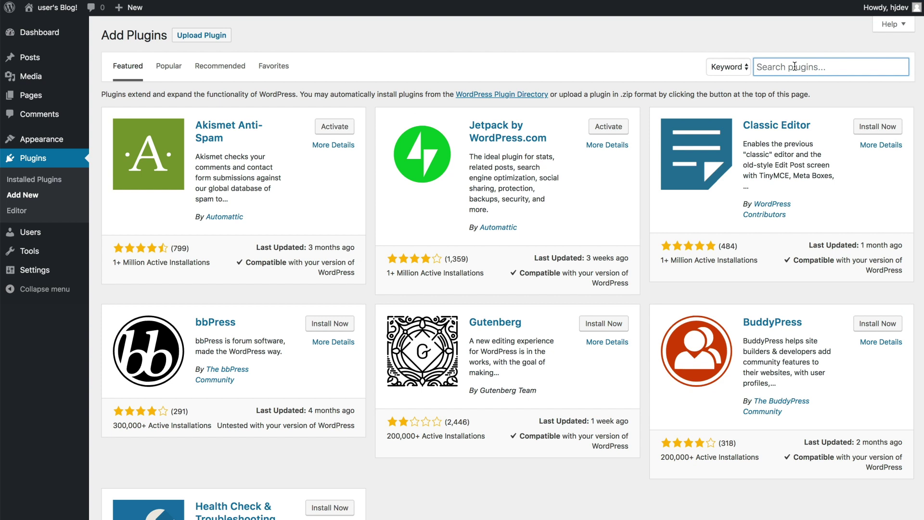
text(hotjar)
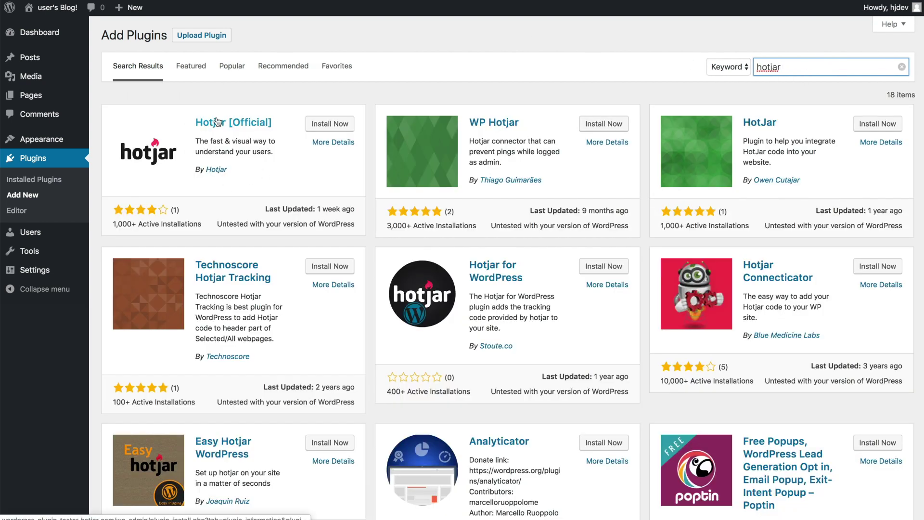
click(336, 127)
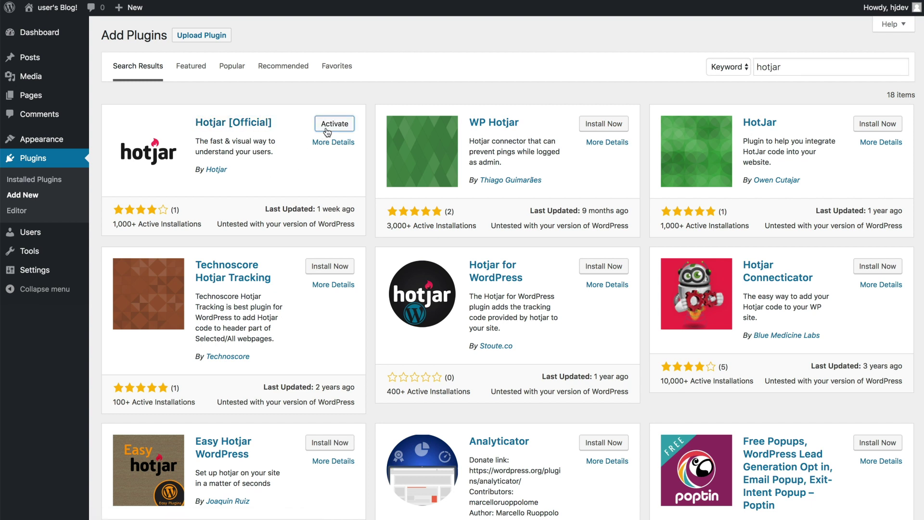
click(327, 125)
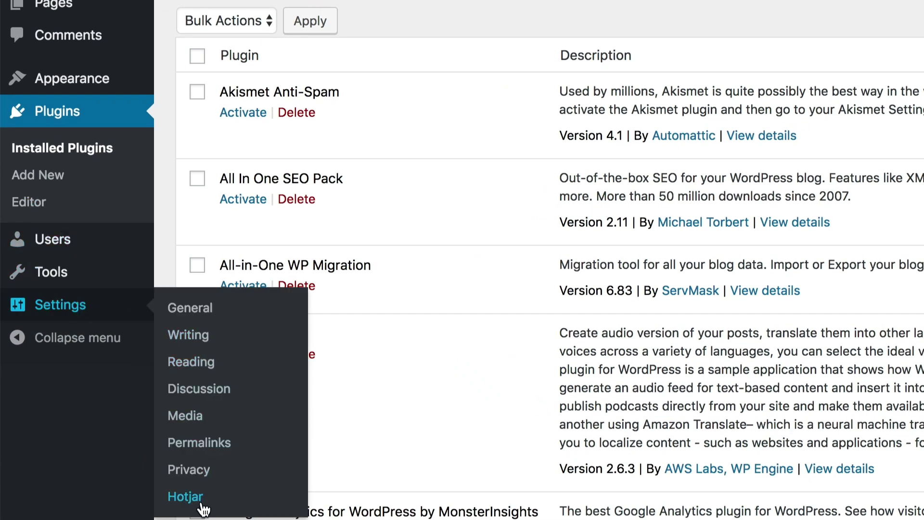
Copy site ID 1181185 from Hotjar's Sites & Organizations list
click(185, 497)
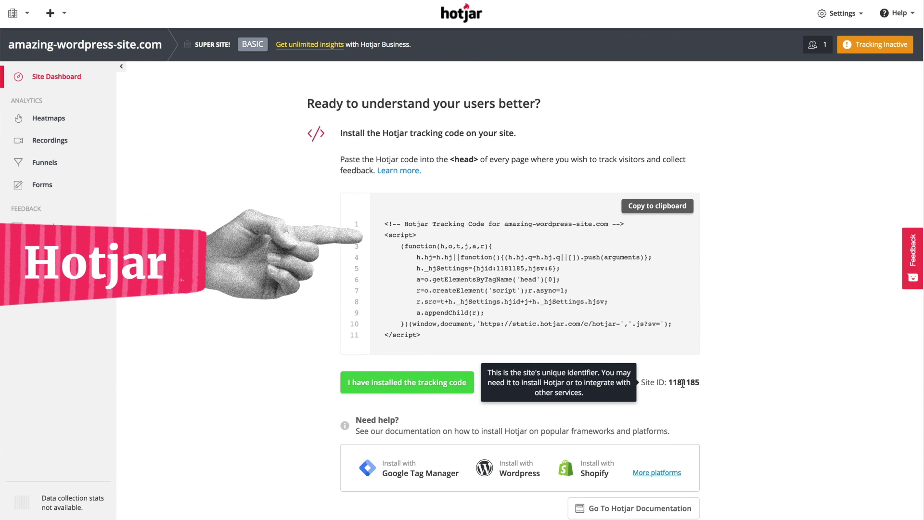
click(844, 15)
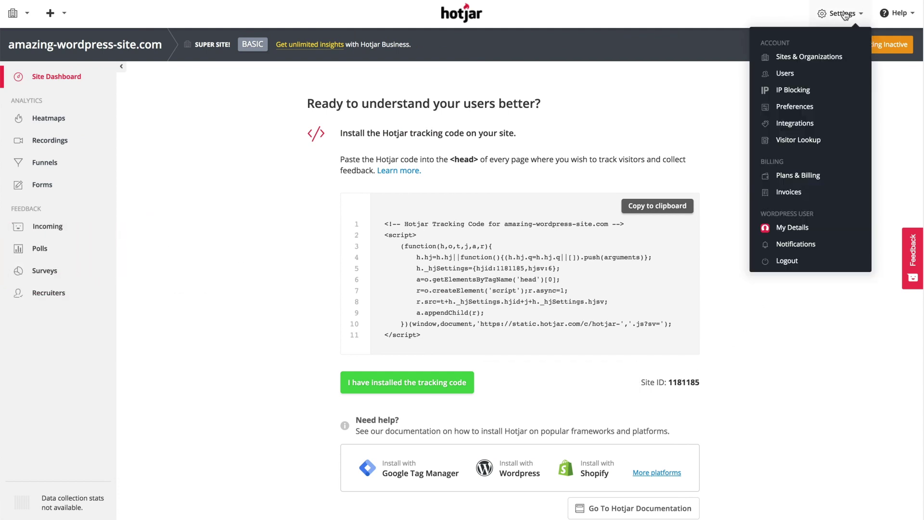
click(817, 60)
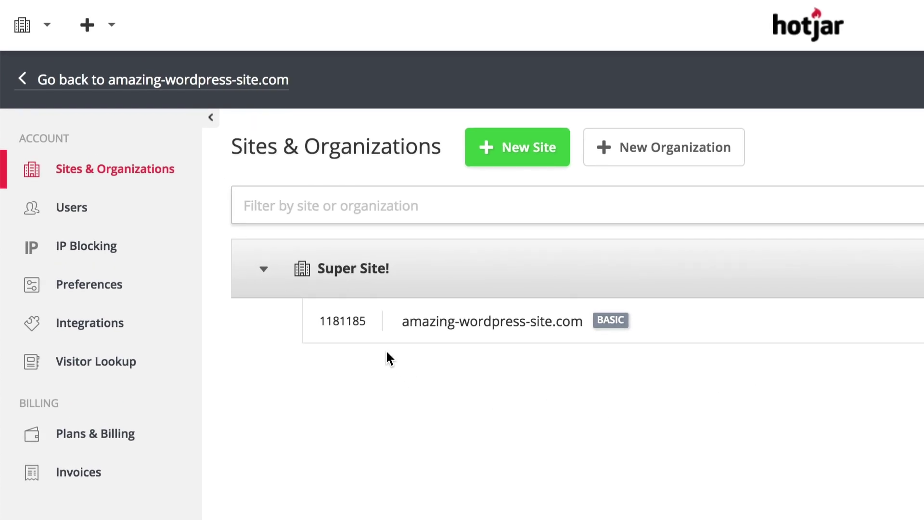
right_click(346, 325)
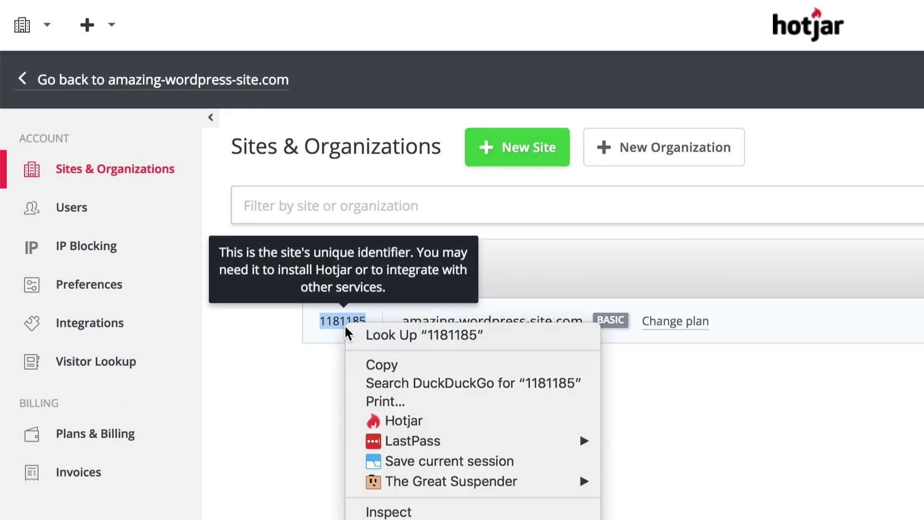
click(377, 367)
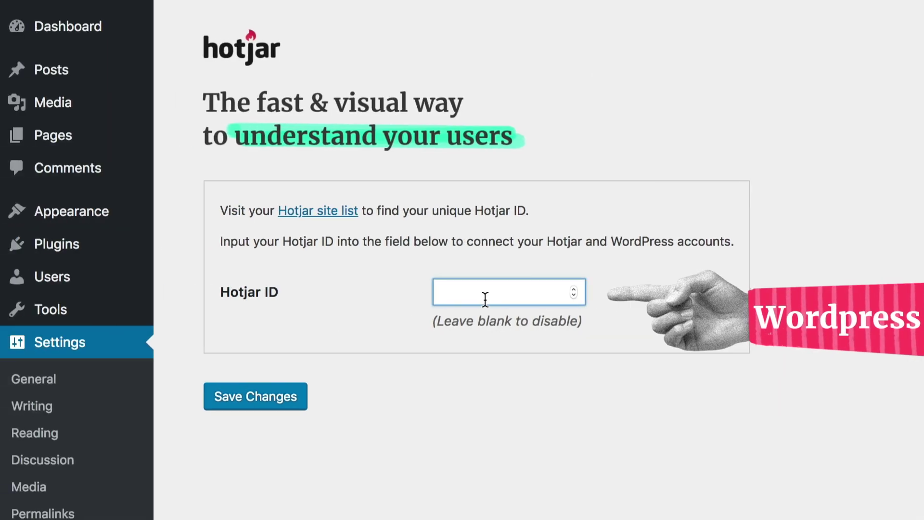
Paste 1181185 as the Hotjar ID, save it, and verify the install on the blog
right_click(486, 292)
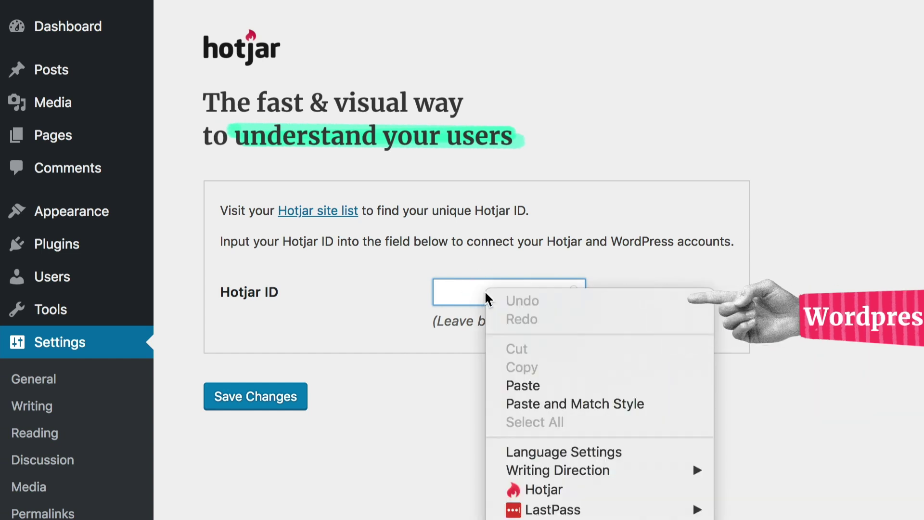
click(521, 386)
click(248, 397)
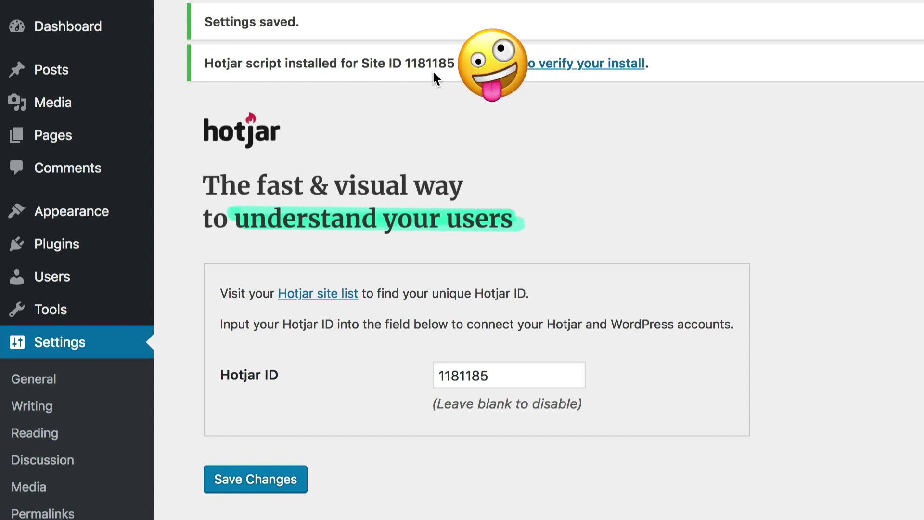
click(580, 73)
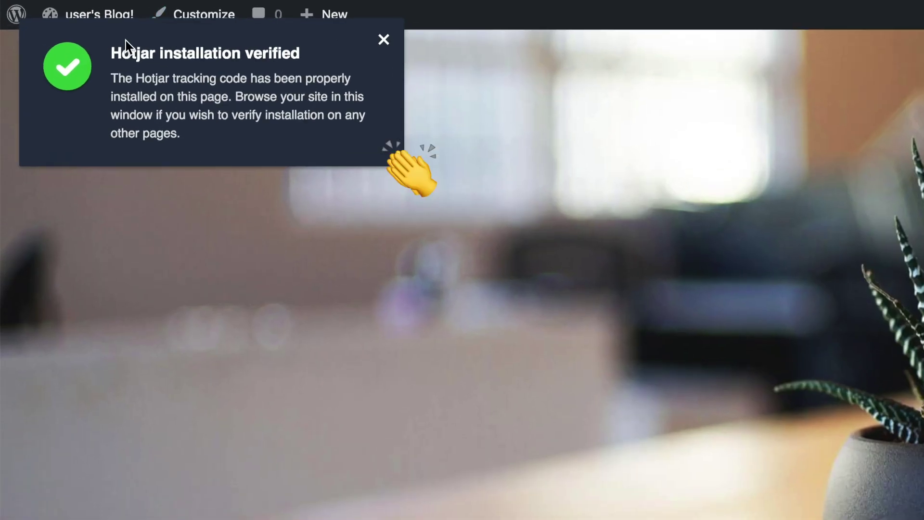